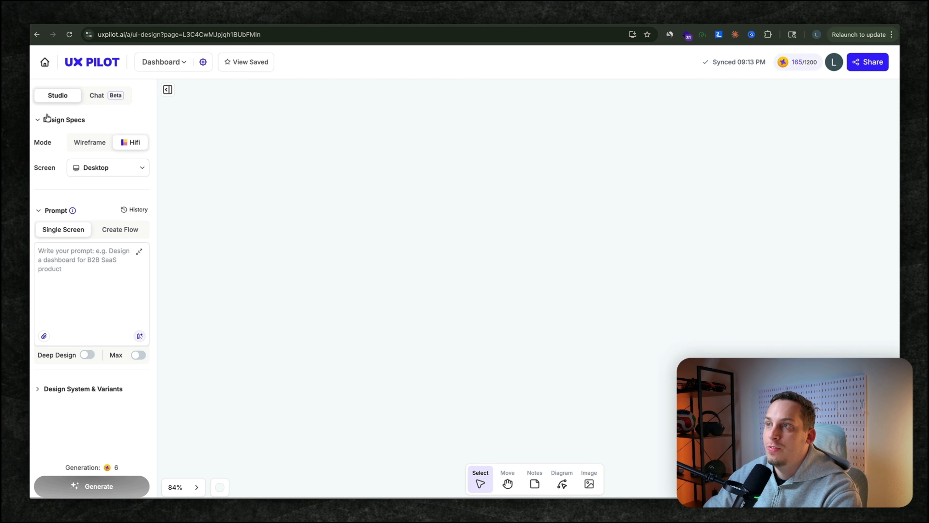
In Hifi mode, write a single-screen prompt for a clean, modern CRM dashboard covering lead tracking and project management, and enhance the prompt
{"action": "left_click", "coordinate": [95, 151]}
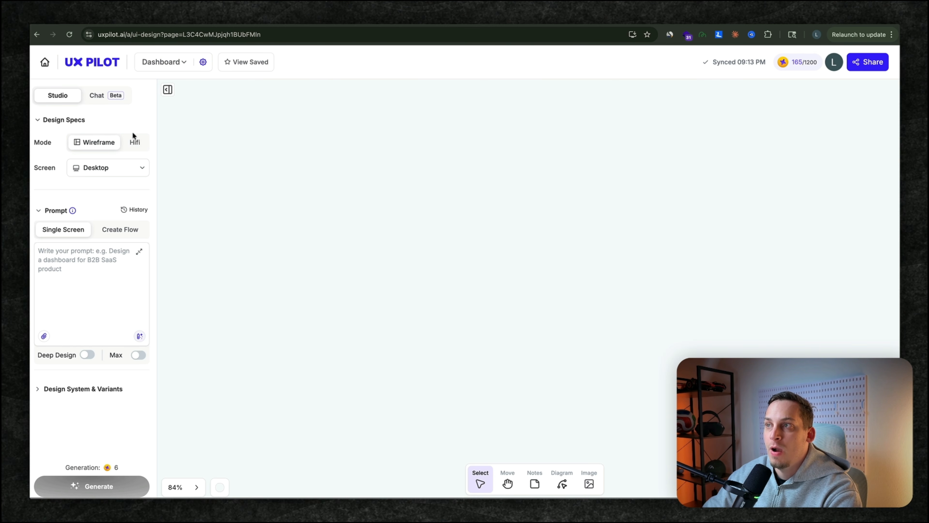
{"action": "left_click", "coordinate": [134, 143]}
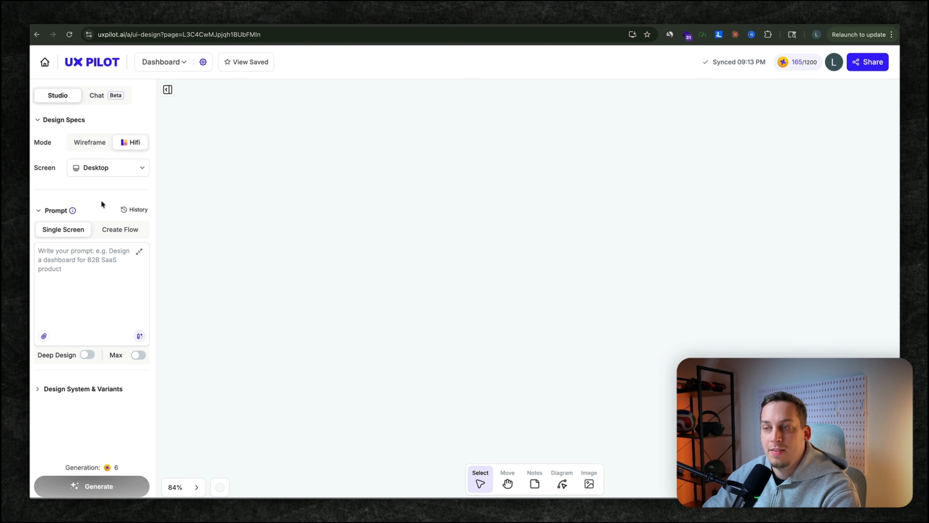
{"action": "left_click", "coordinate": [77, 266]}
{"action": "type", "text": "a clean, modern crm dashboard that allows users to track leads, project management and"}
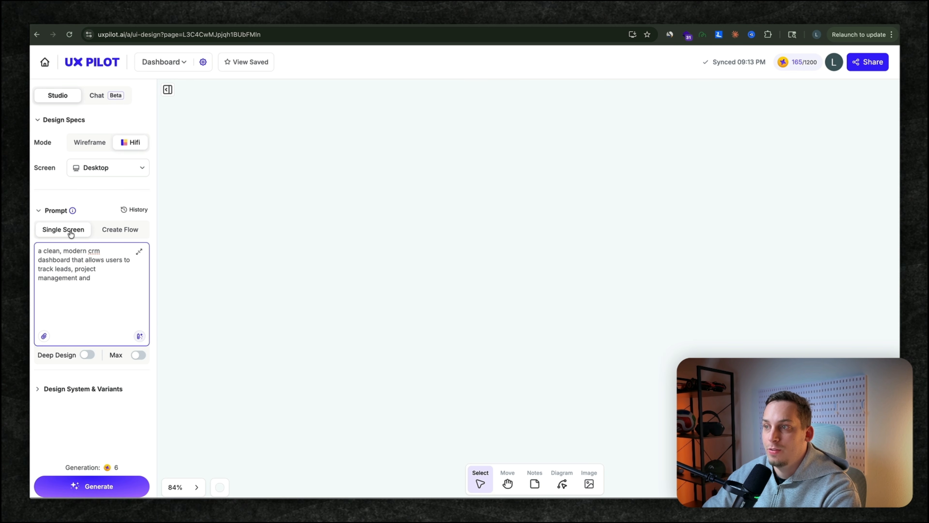
{"action": "left_click", "coordinate": [140, 335]}
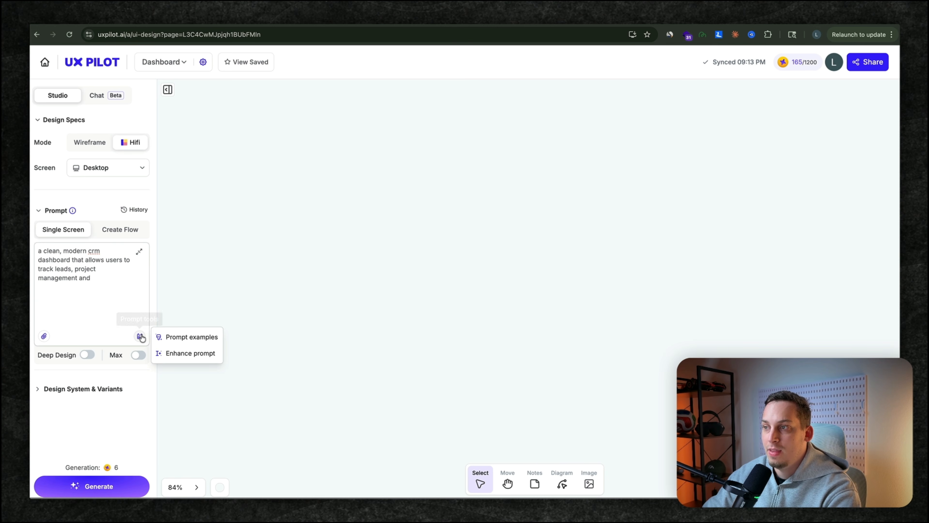
{"action": "left_click", "coordinate": [171, 353]}
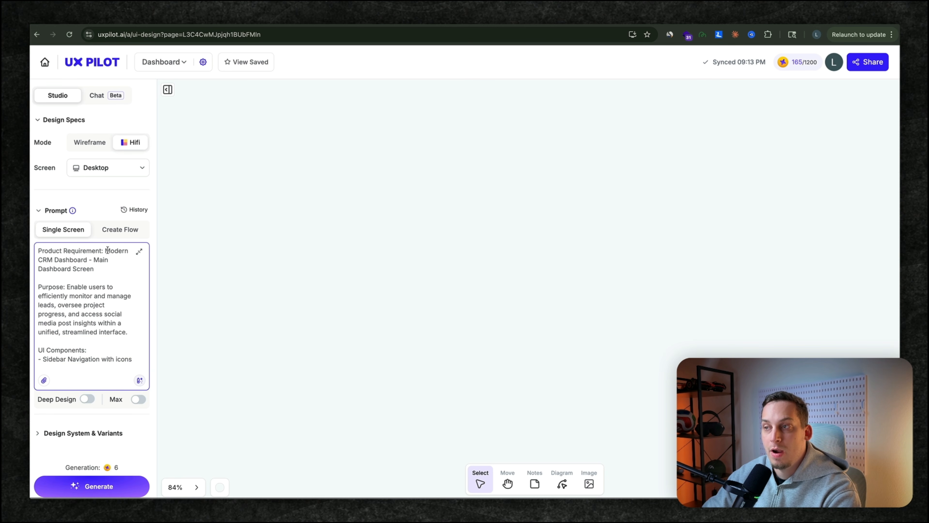
Review the enhanced prompt's product requirement, purpose and list of UI components
{"action": "left_click_drag", "start_coordinate": [104, 251], "coordinate": [115, 269]}
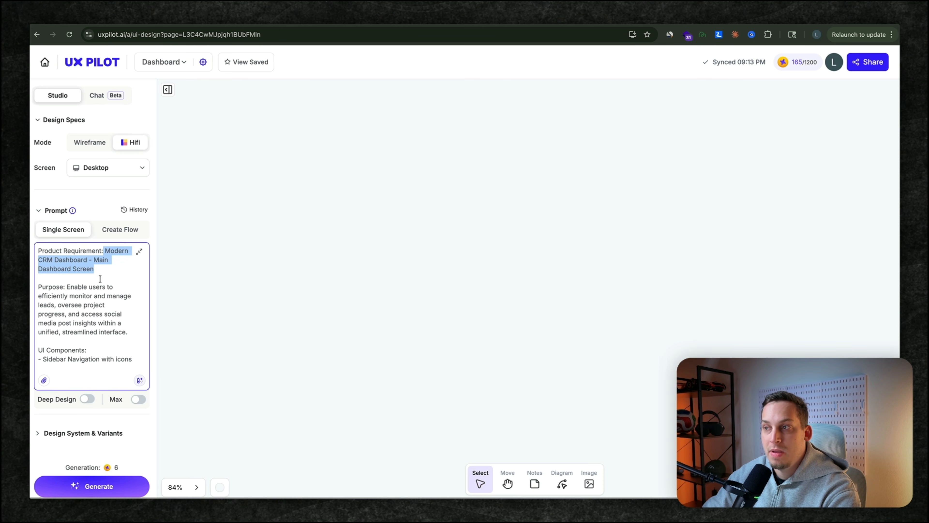
{"action": "left_click", "coordinate": [86, 295]}
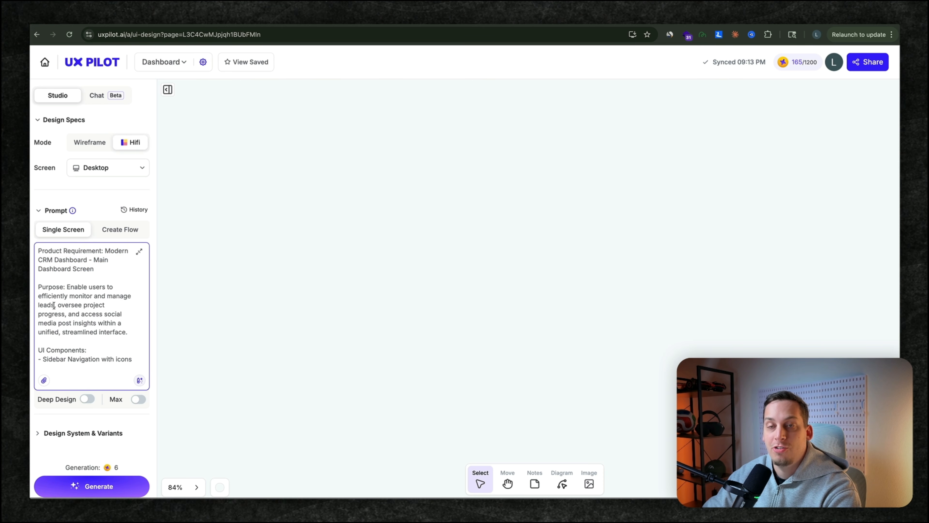
{"action": "mouse_move", "coordinate": [58, 305]}
{"action": "left_mouse_down"}
{"action": "mouse_move", "coordinate": [107, 304]}
{"action": "mouse_move", "coordinate": [66, 313]}
{"action": "left_mouse_up"}
{"action": "left_click", "coordinate": [85, 313]}
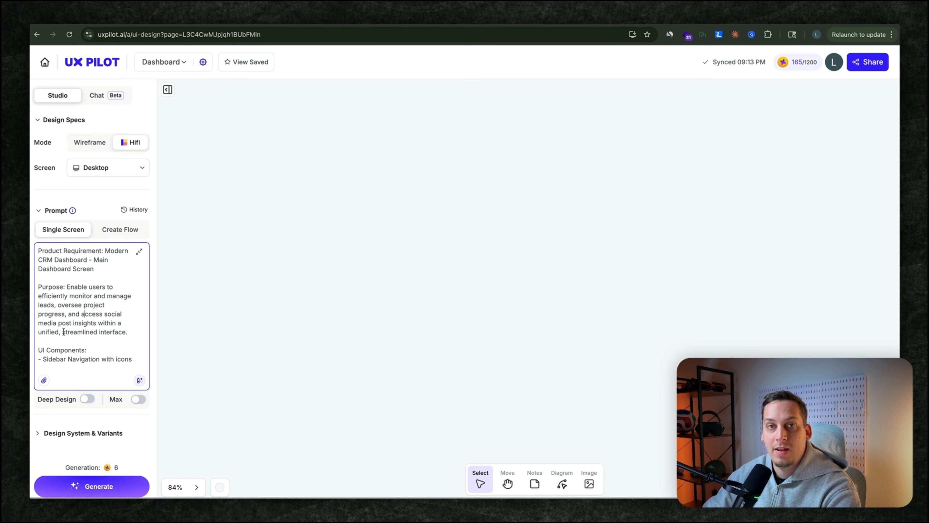
{"action": "scroll", "coordinate": [64, 332], "scroll_direction": "down", "scroll_amount": 3}
{"action": "scroll", "coordinate": [60, 317], "scroll_direction": "down", "scroll_amount": 5}
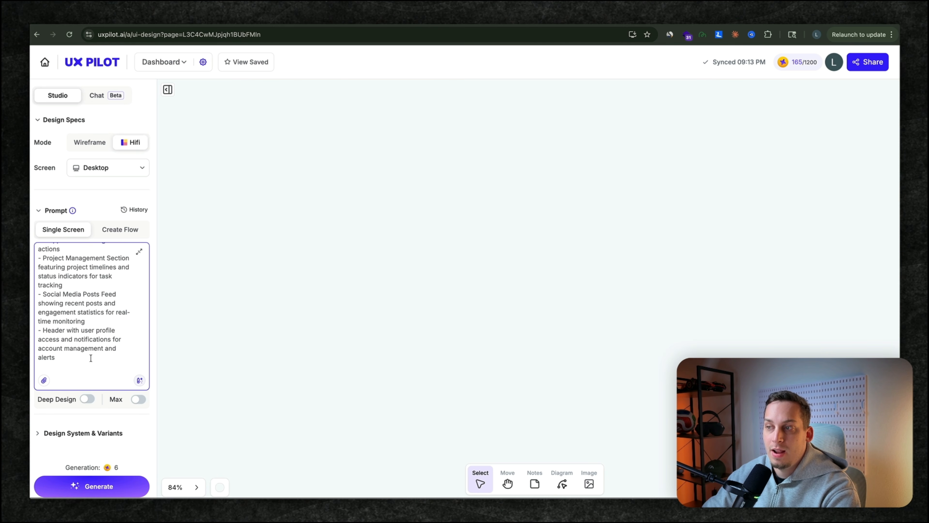
Enable Deep Design and Max for the generation, and choose the Blog Green theme
{"action": "left_click", "coordinate": [86, 399]}
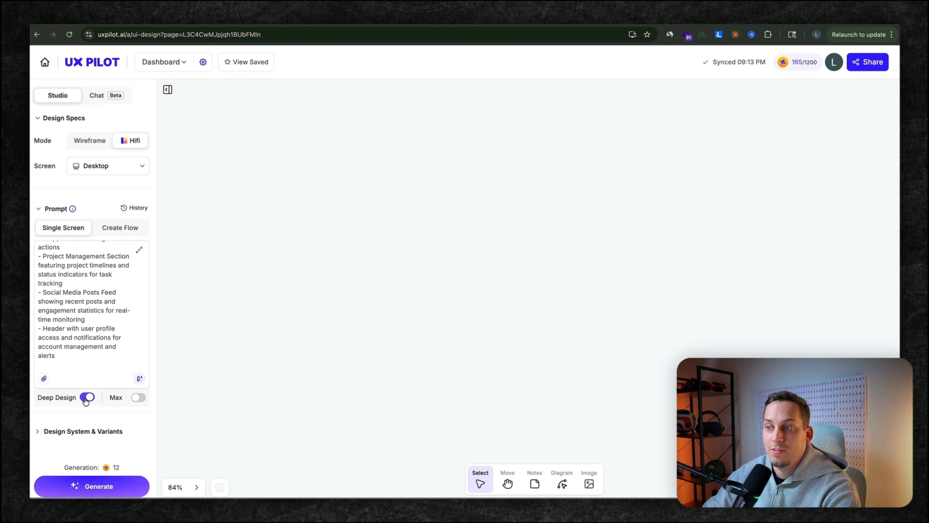
{"action": "left_click", "coordinate": [138, 398]}
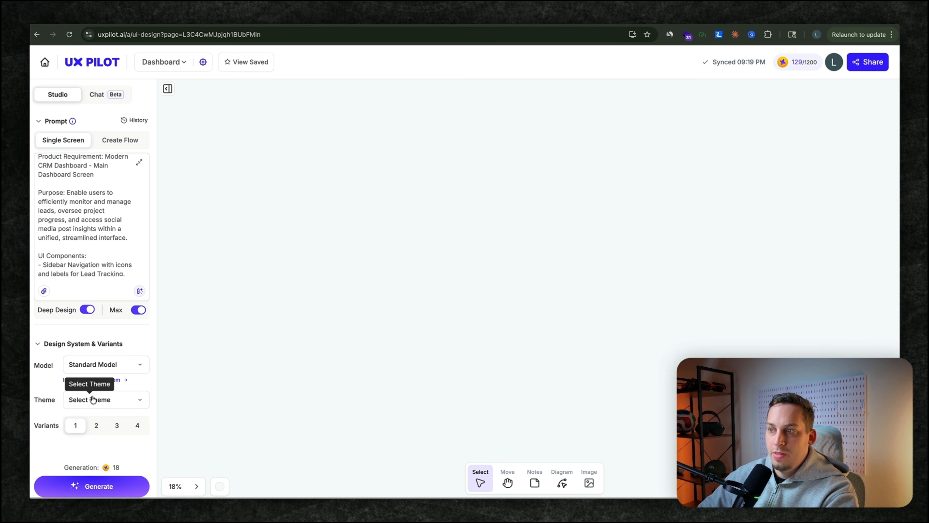
{"action": "left_click", "coordinate": [93, 400]}
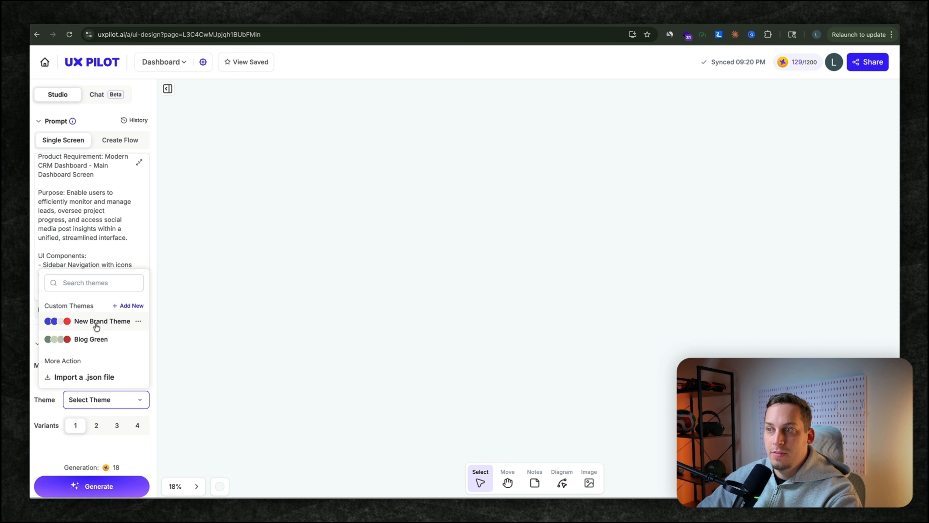
{"action": "left_click", "coordinate": [91, 340]}
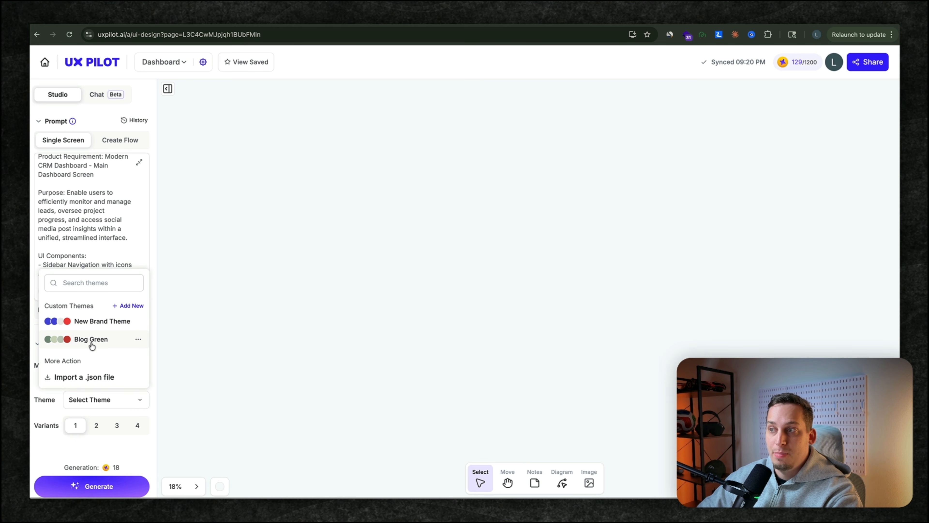
Open the preview of the Blog Green theme and examine how it styles the dashboard, cards and tables samples
{"action": "left_click", "coordinate": [115, 397]}
{"action": "left_click", "coordinate": [138, 339]}
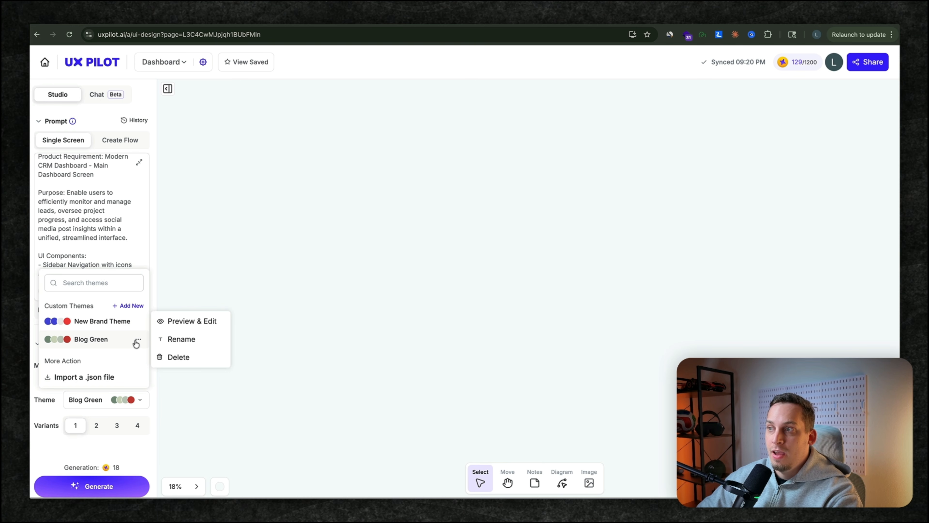
{"action": "left_click", "coordinate": [170, 321]}
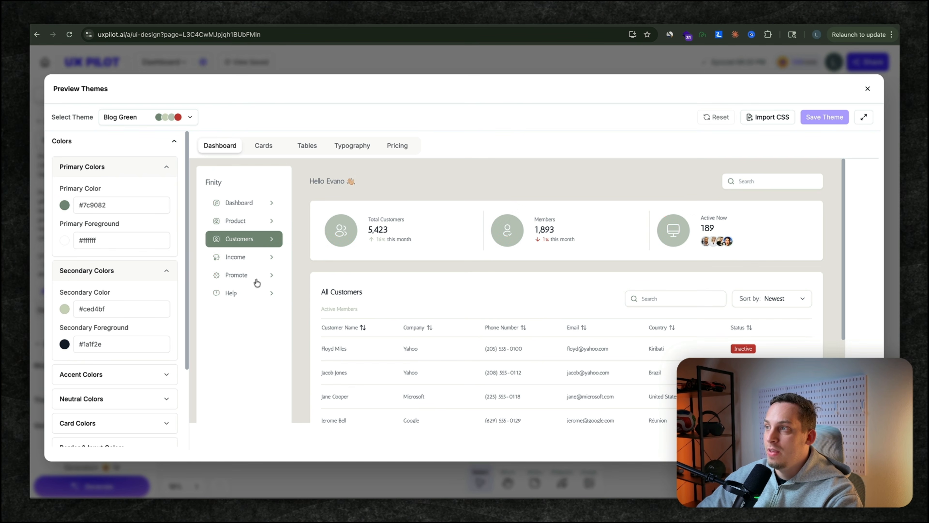
{"action": "left_click", "coordinate": [260, 147]}
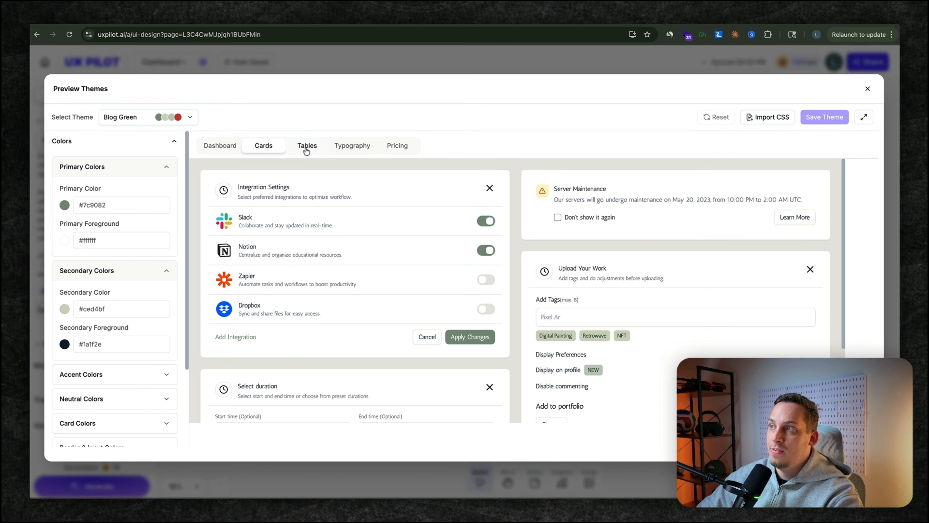
{"action": "left_click", "coordinate": [306, 146]}
Switch the theme preview to the New Brand Theme and examine its tables and cards samples
{"action": "left_click", "coordinate": [180, 117]}
{"action": "left_click", "coordinate": [174, 139]}
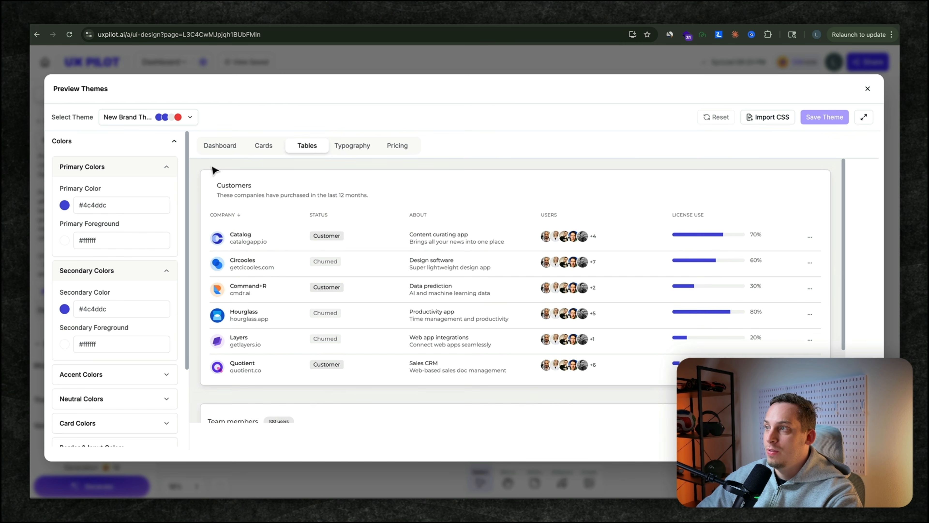
{"action": "scroll", "coordinate": [254, 258], "scroll_direction": "down", "scroll_amount": 3}
{"action": "scroll", "coordinate": [254, 258], "scroll_direction": "up", "scroll_amount": 5}
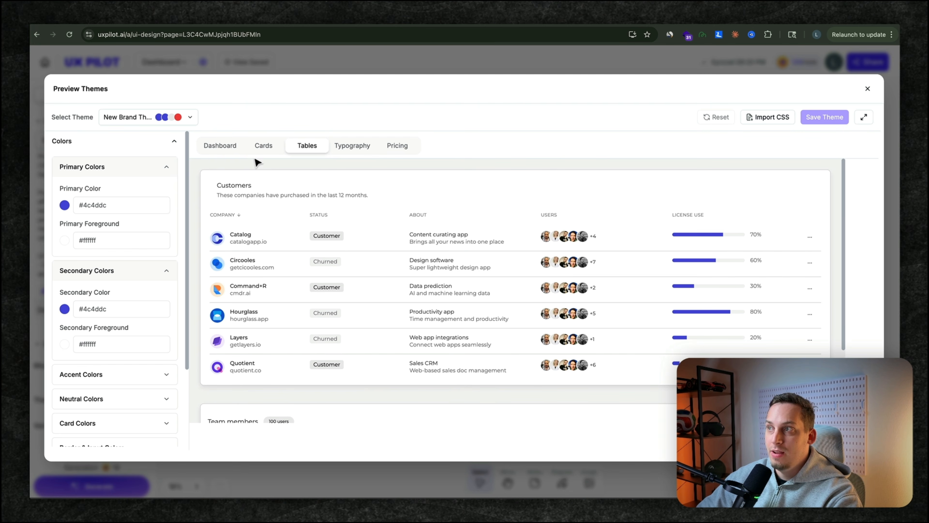
{"action": "left_click", "coordinate": [263, 145]}
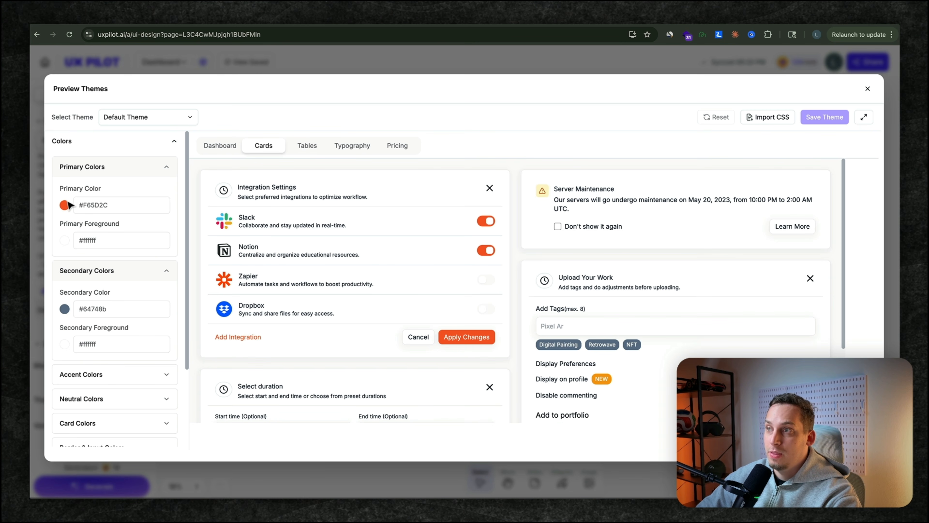
Examine the tables and typography samples of the Default Theme in the theme preview
{"action": "left_click", "coordinate": [307, 146]}
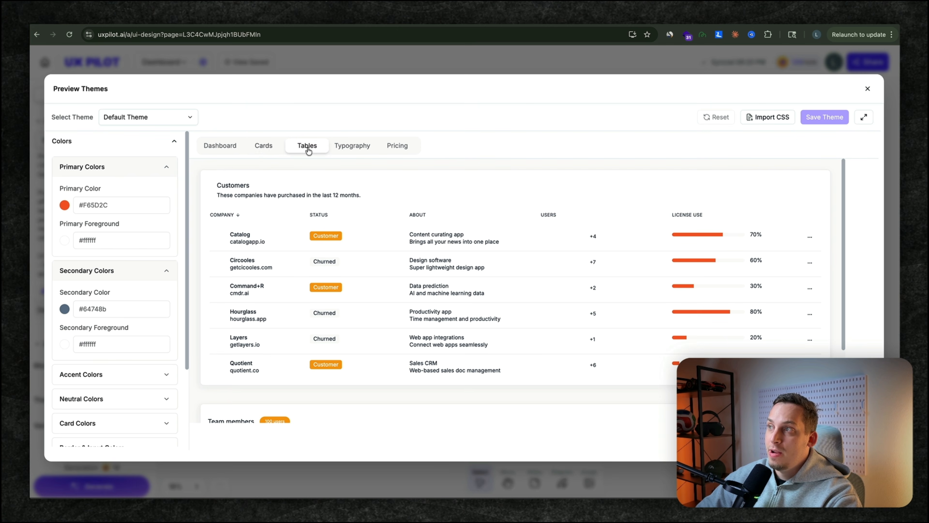
{"action": "left_click", "coordinate": [354, 146]}
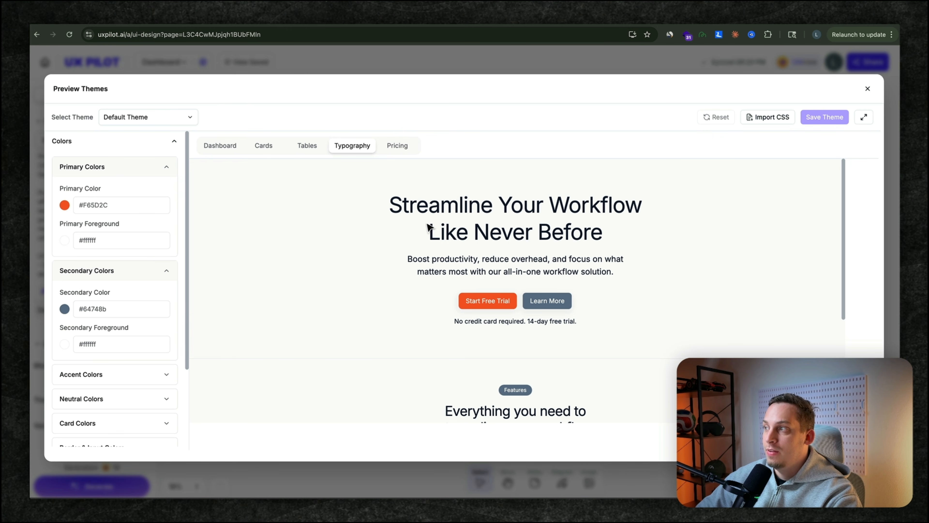
{"action": "scroll", "coordinate": [435, 304], "scroll_direction": "down", "scroll_amount": 3}
{"action": "scroll", "coordinate": [435, 304], "scroll_direction": "down", "scroll_amount": 3}
{"action": "scroll", "coordinate": [435, 303], "scroll_direction": "up", "scroll_amount": 5}
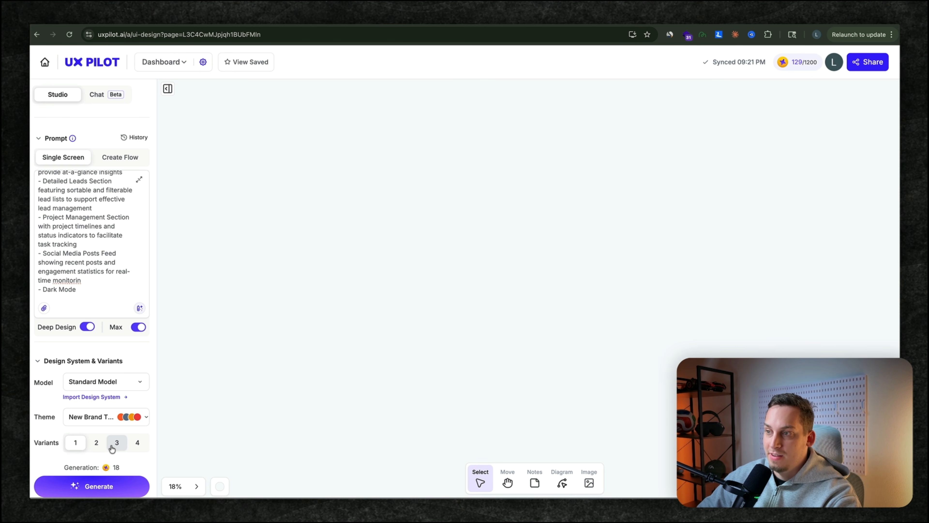
Set the number of variants to 3 and generate the CRM dashboard designs
{"action": "left_click", "coordinate": [117, 443]}
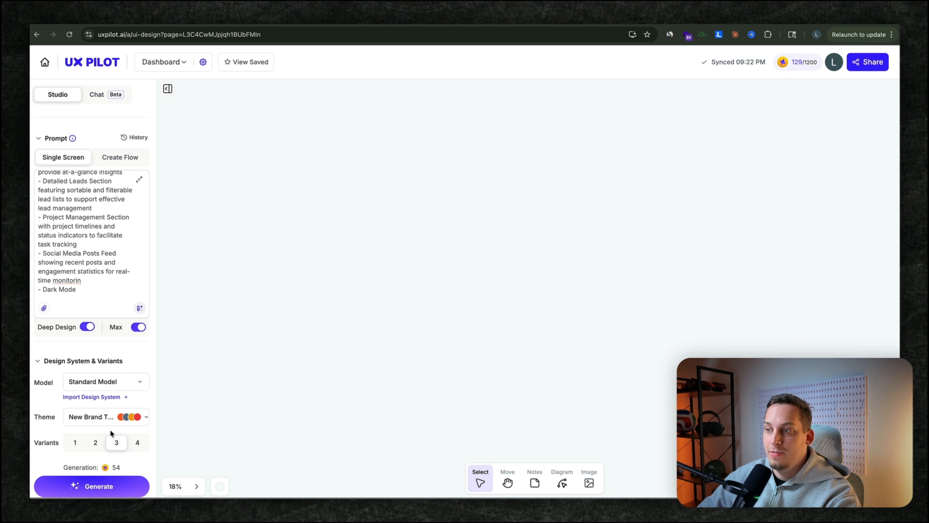
{"action": "scroll", "coordinate": [112, 445], "scroll_direction": "down", "scroll_amount": 1}
{"action": "left_click", "coordinate": [110, 487]}
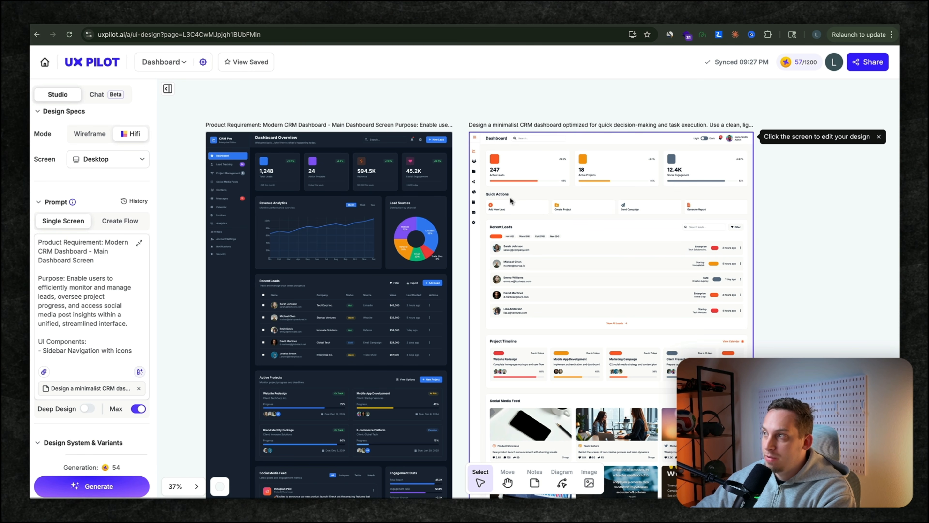
Select the light minimalist CRM dashboard and set up a flow with a screen described as "a social media overview page"
{"action": "left_click", "coordinate": [493, 187]}
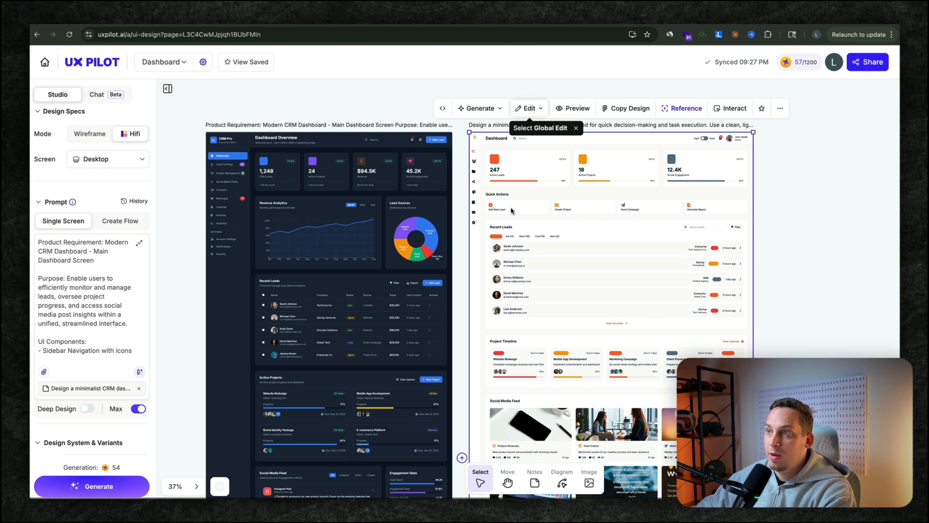
{"action": "left_click", "coordinate": [132, 227]}
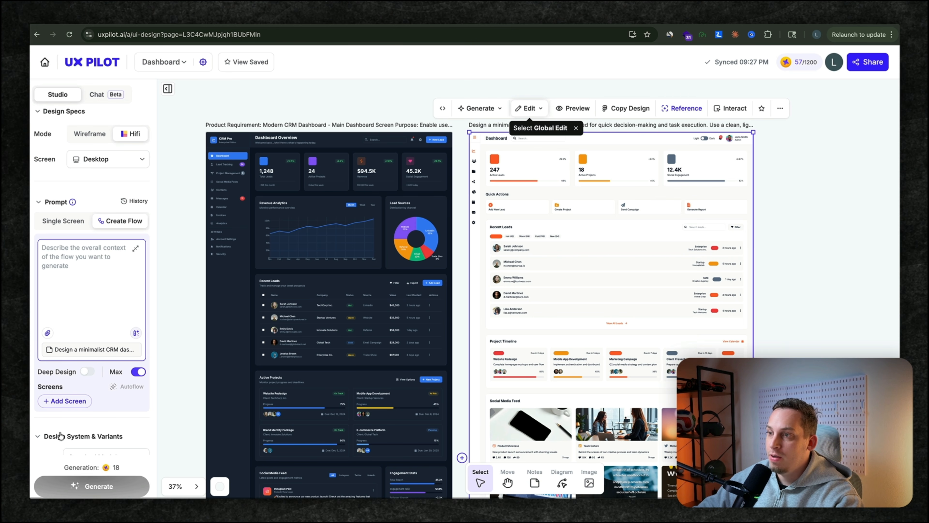
{"action": "left_click", "coordinate": [65, 401]}
{"action": "type", "text": "a so"}
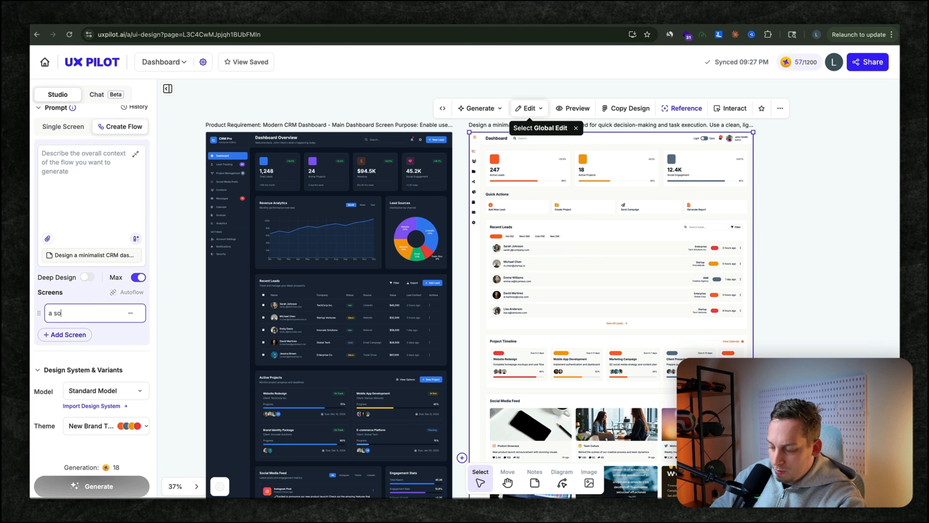
{"action": "type", "text": "cial media overview page"}
Add a second flow screen described as "project timeline page" and a third screen entry
{"action": "left_click", "coordinate": [75, 336]}
{"action": "type", "text": "project timeline page"}
{"action": "left_click", "coordinate": [83, 335]}
{"action": "scroll", "coordinate": [83, 337], "scroll_direction": "down", "scroll_amount": 1}
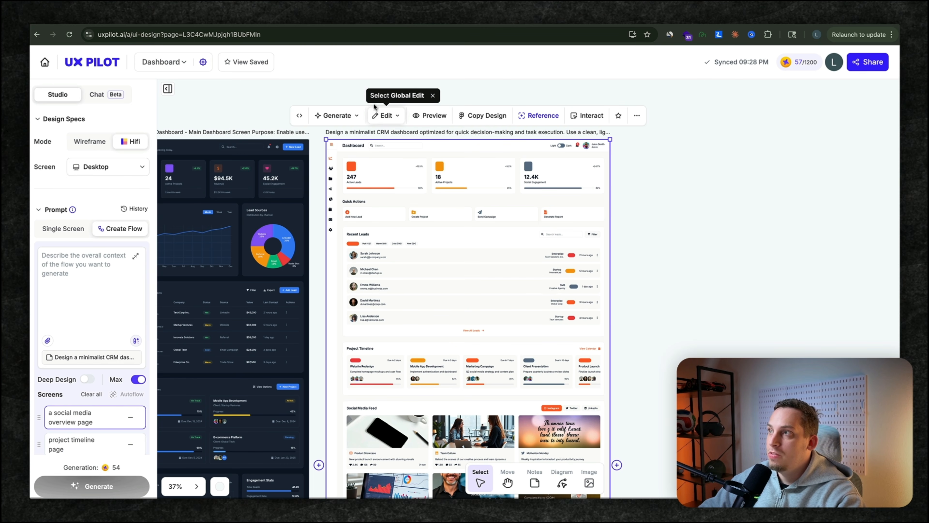
Generate three variations of the light minimalist dashboard with the Standard Model
{"action": "left_click", "coordinate": [354, 115]}
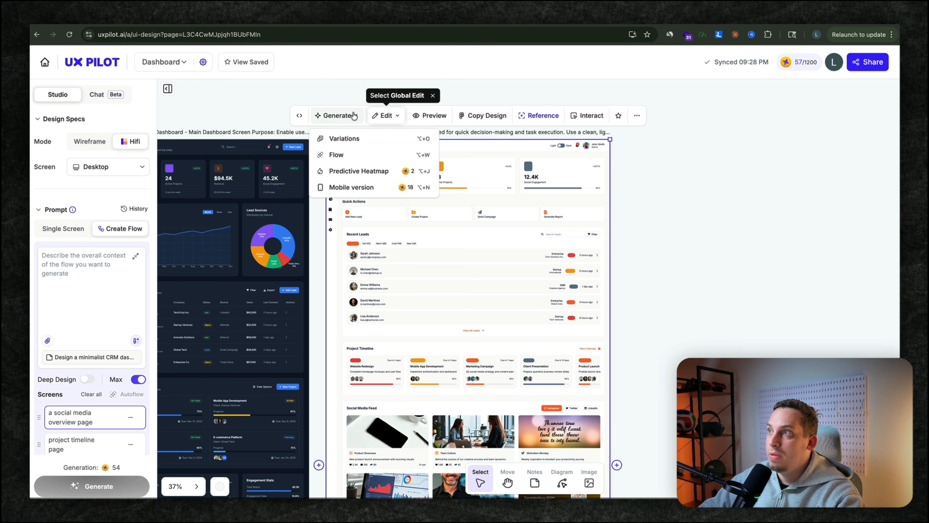
{"action": "left_click", "coordinate": [351, 143]}
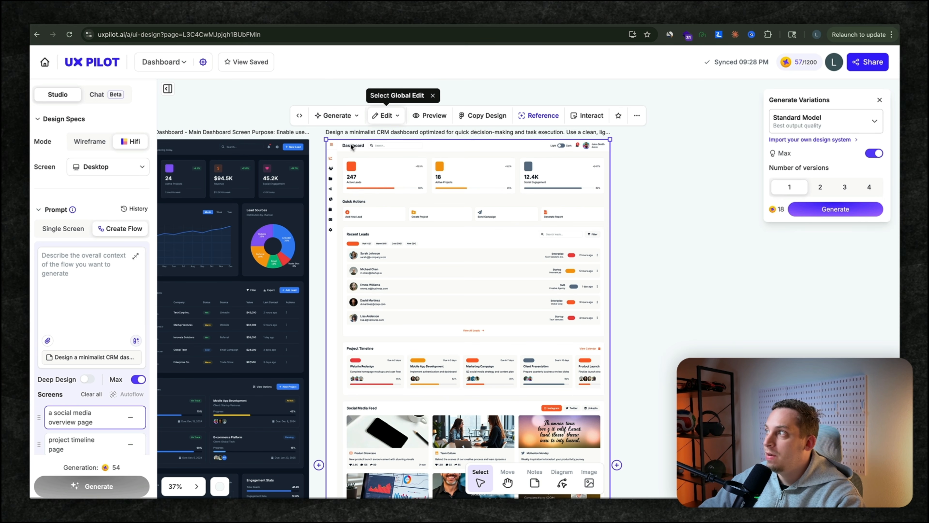
{"action": "left_click", "coordinate": [844, 186]}
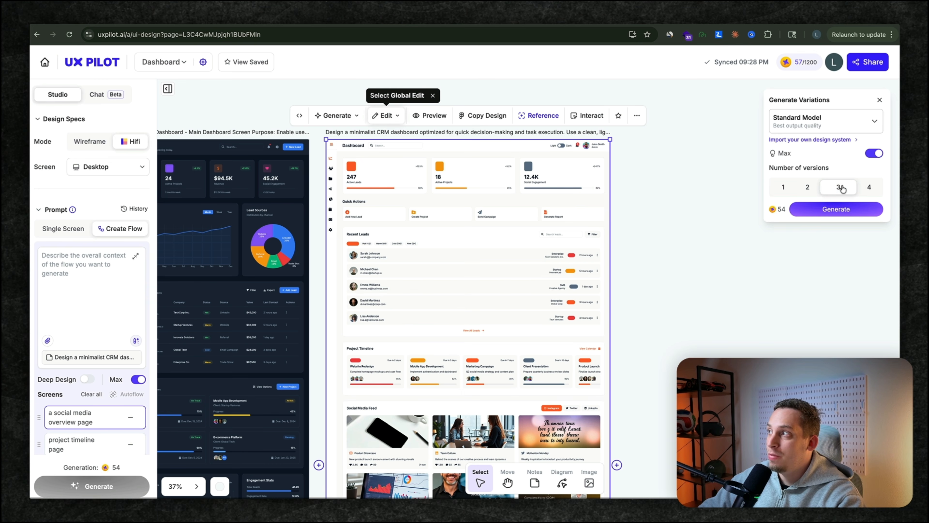
{"action": "left_click", "coordinate": [818, 211]}
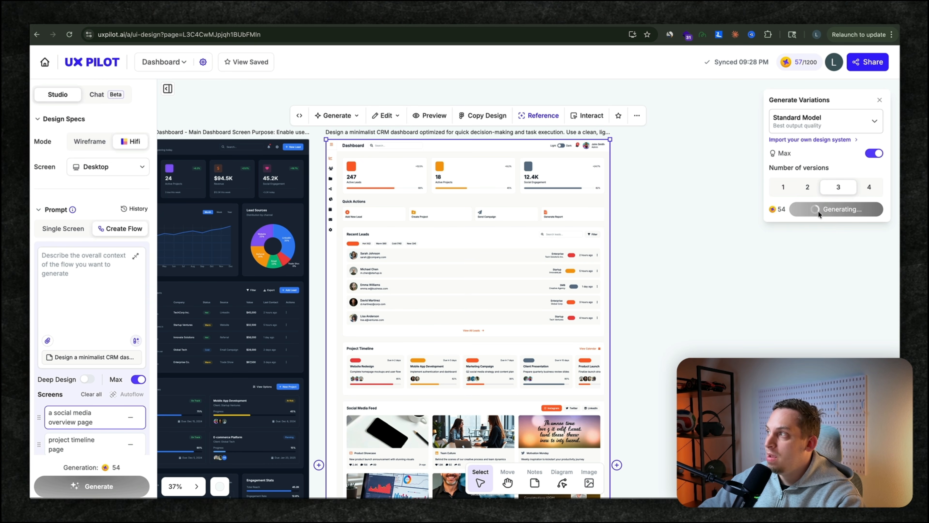
Examine the newly generated dashboard variations on the canvas, selecting the professional B2B SaaS one
{"action": "left_click", "coordinate": [418, 331], "text": "shift"}
{"action": "left_click_drag", "start_coordinate": [364, 312], "coordinate": [543, 250]}
{"action": "left_click", "coordinate": [614, 180]}
{"action": "left_click", "coordinate": [541, 272]}
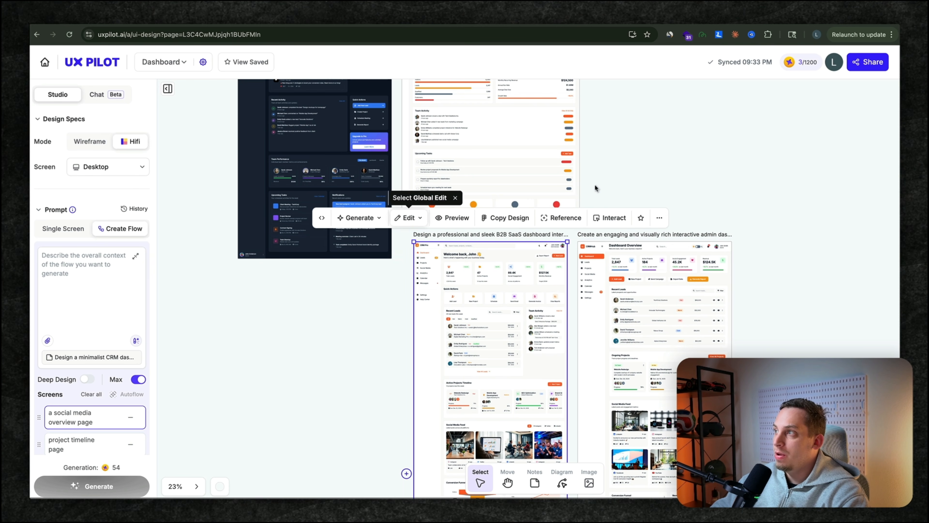
{"action": "scroll", "coordinate": [619, 181], "scroll_direction": "up", "scroll_amount": 5}
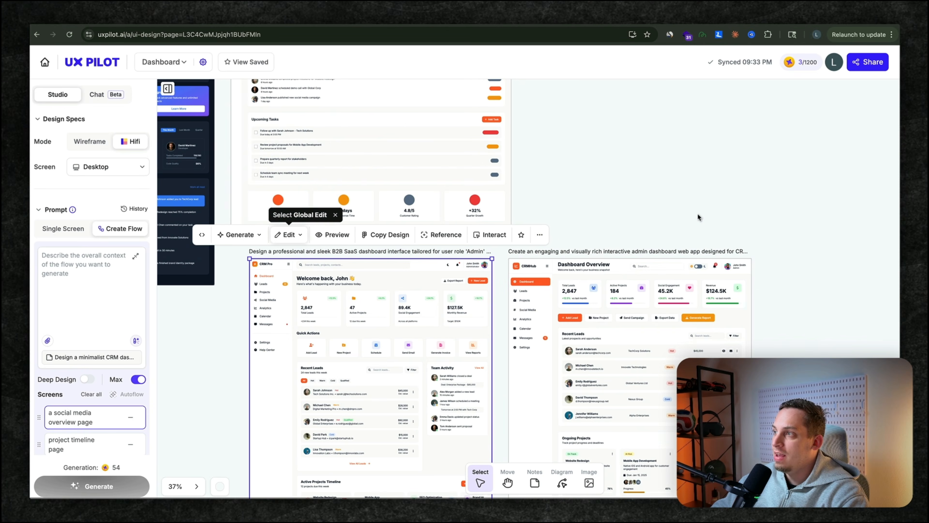
{"action": "scroll", "coordinate": [496, 230], "scroll_direction": "down", "scroll_amount": 3}
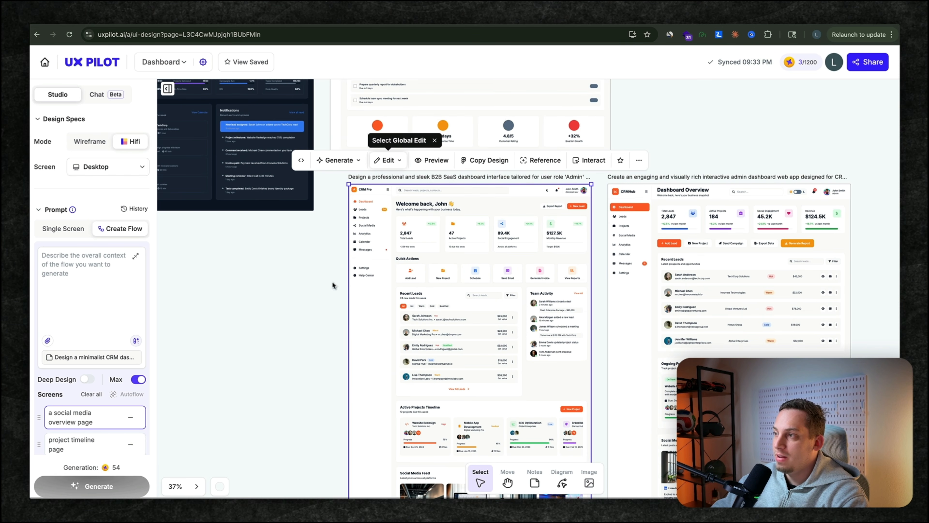
Copy the professional B2B SaaS dashboard design for Figma and paste it onto the Portfolio page of the Figma file
{"action": "left_click", "coordinate": [472, 161]}
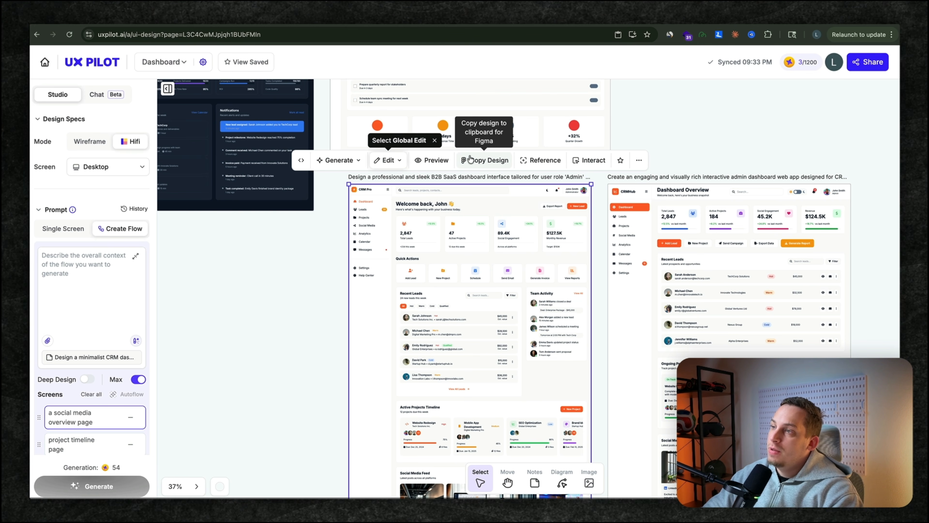
{"action": "key", "text": "ctrl+Tab"}
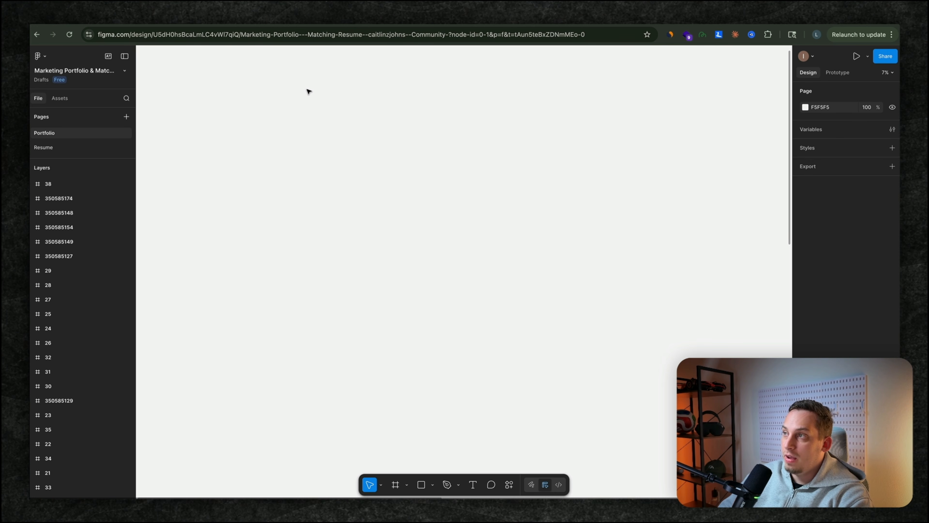
{"action": "key", "text": "ctrl+v"}
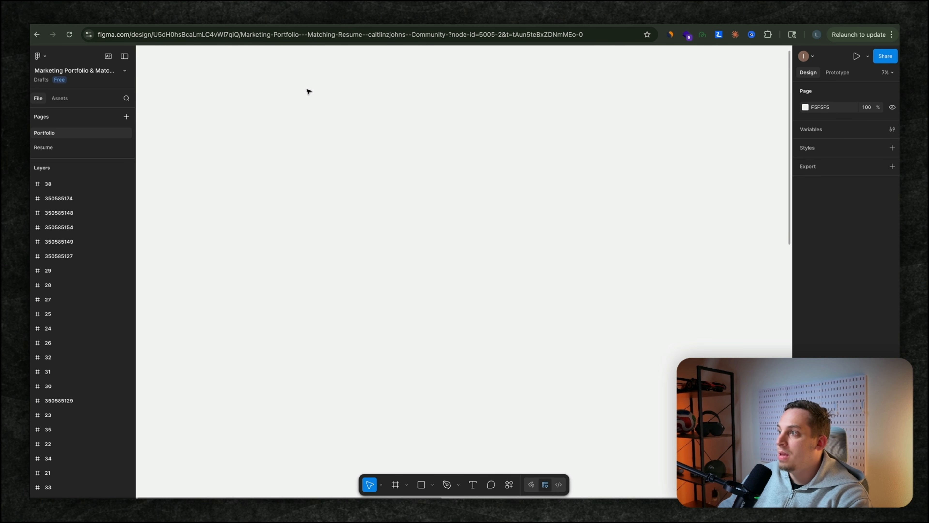
{"action": "scroll", "coordinate": [419, 255], "scroll_direction": "up", "scroll_amount": 10}
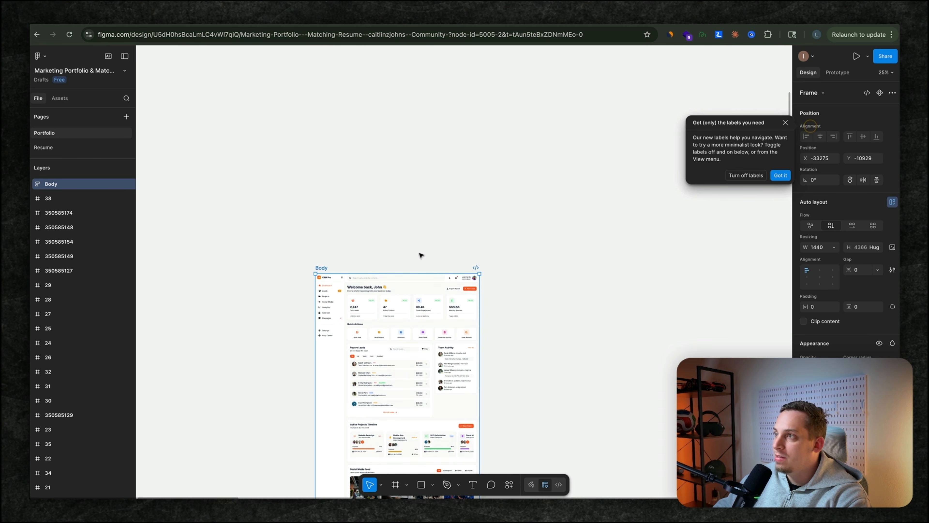
{"action": "scroll", "coordinate": [419, 255], "scroll_direction": "down", "scroll_amount": 2}
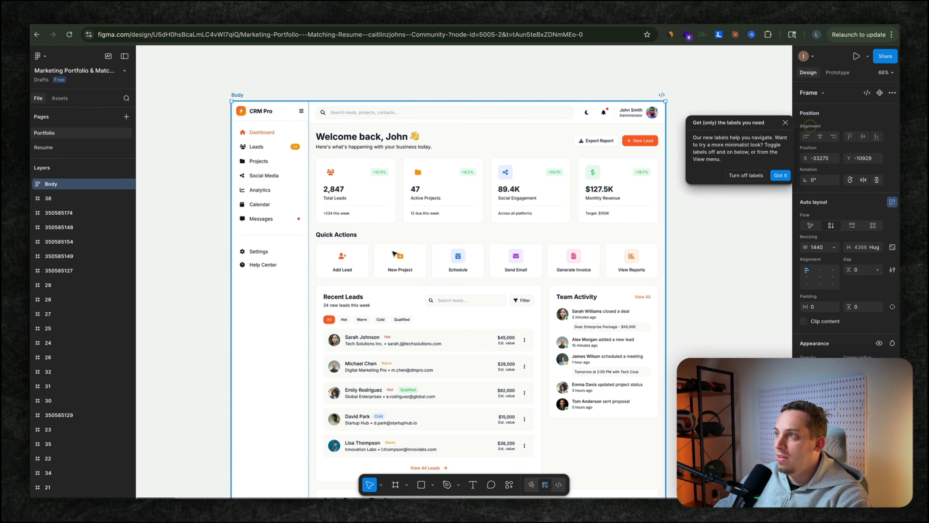
Inspect the pasted dashboard's layer structure by expanding its main Container and the Aside and Container layers nested inside
{"action": "left_click", "coordinate": [388, 252]}
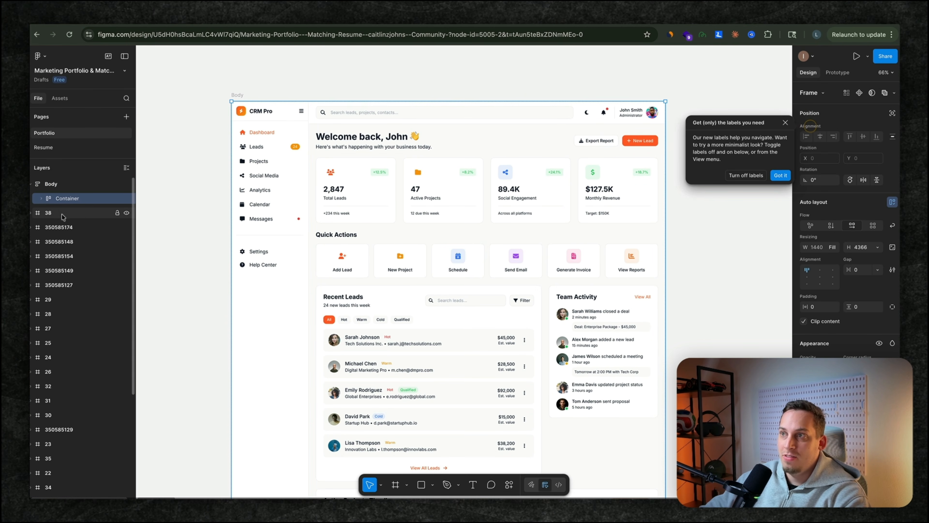
{"action": "left_click", "coordinate": [41, 199]}
{"action": "left_click", "coordinate": [52, 213]}
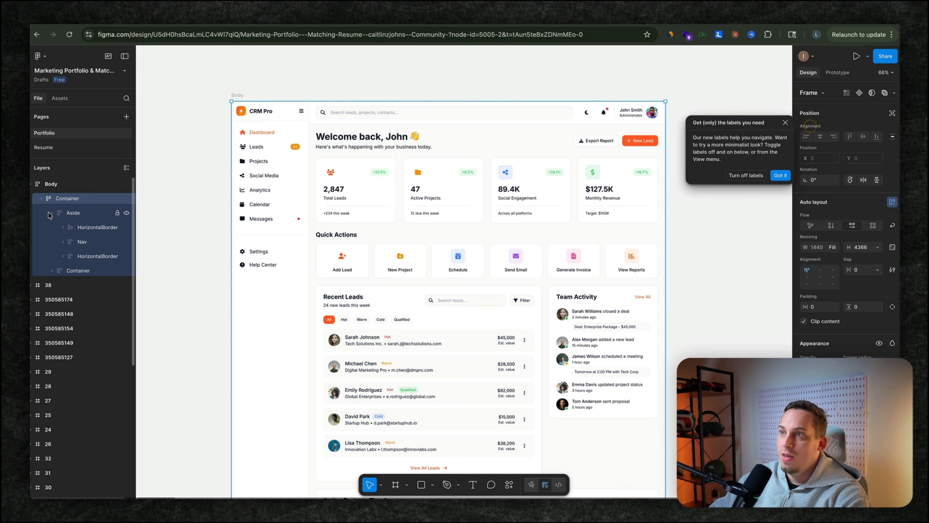
{"action": "left_click", "coordinate": [50, 270]}
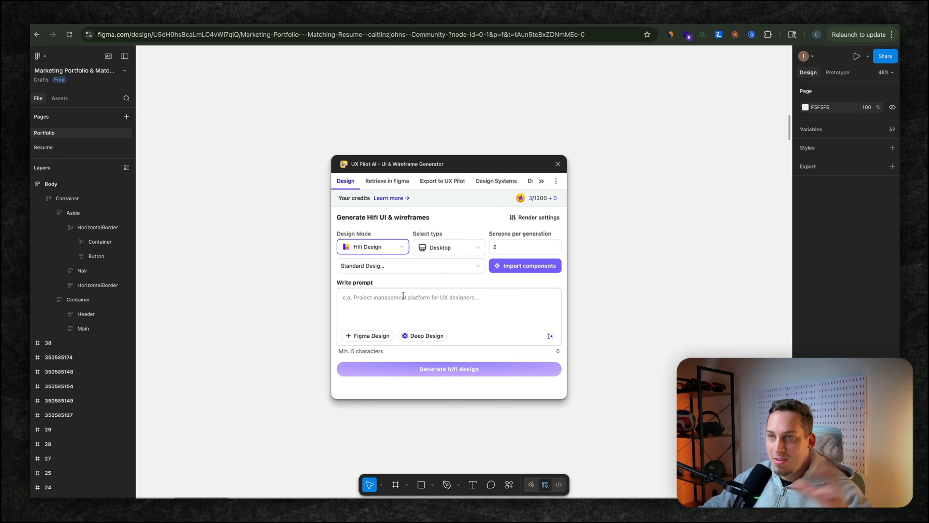
Browse the saved designs that the UX Pilot plugin can retrieve in Figma
{"action": "left_click", "coordinate": [387, 181]}
{"action": "scroll", "coordinate": [409, 259], "scroll_direction": "down", "scroll_amount": 3}
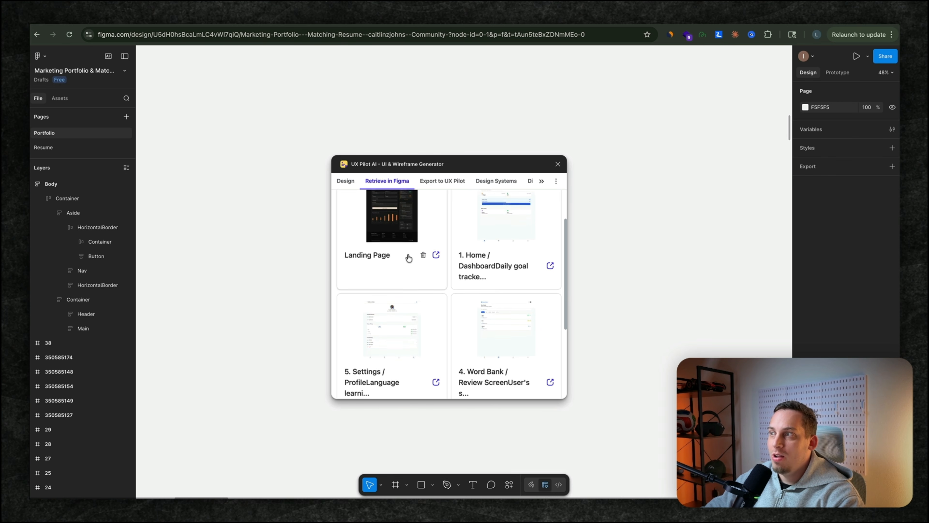
{"action": "scroll", "coordinate": [409, 259], "scroll_direction": "down", "scroll_amount": 3}
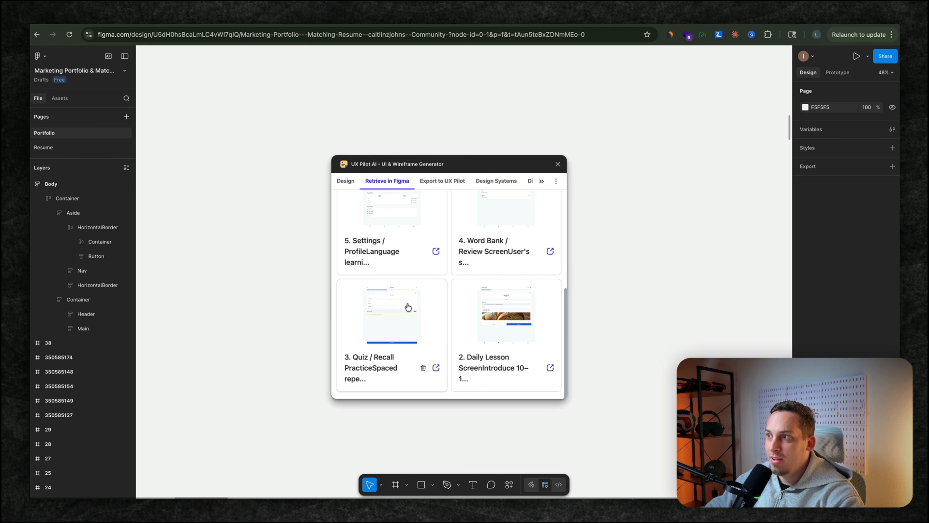
{"action": "scroll", "coordinate": [413, 297], "scroll_direction": "up", "scroll_amount": 5}
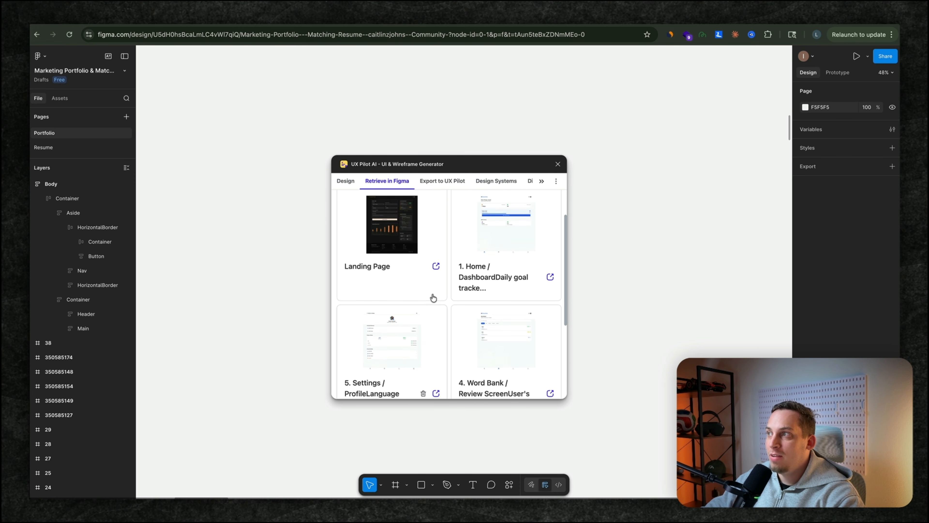
{"action": "left_click", "coordinate": [551, 321]}
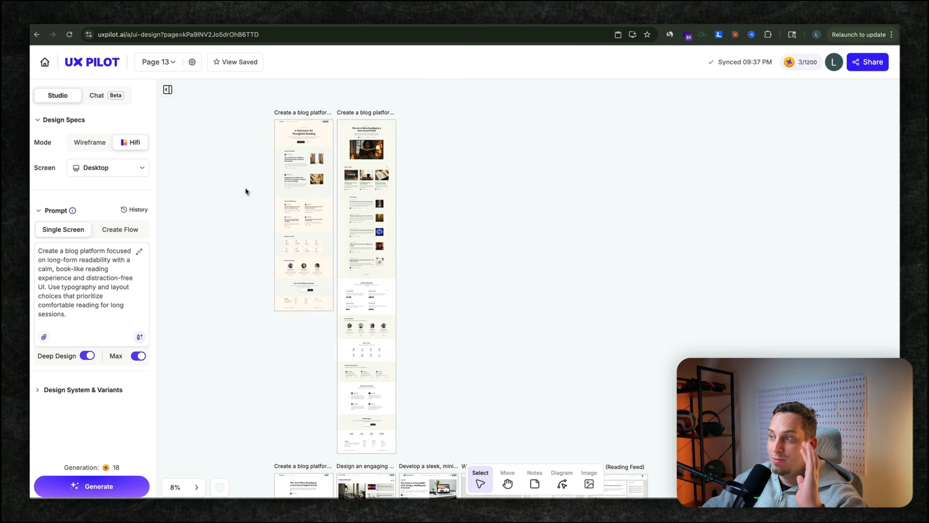
On the UX Pilot web canvas, select the row of six blog platform screens and save them together for Figma
{"action": "scroll", "coordinate": [244, 187], "scroll_direction": "down", "scroll_amount": 5}
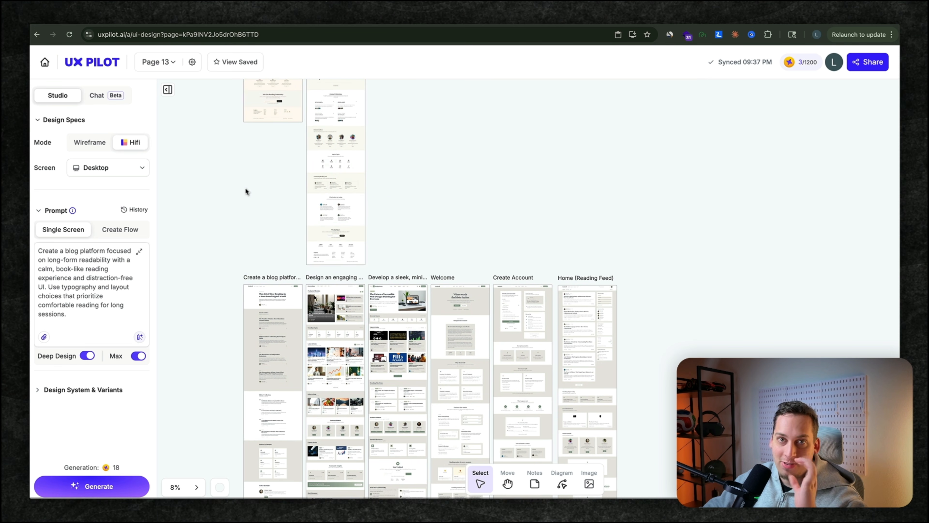
{"action": "scroll", "coordinate": [226, 291], "scroll_direction": "up", "scroll_amount": 5}
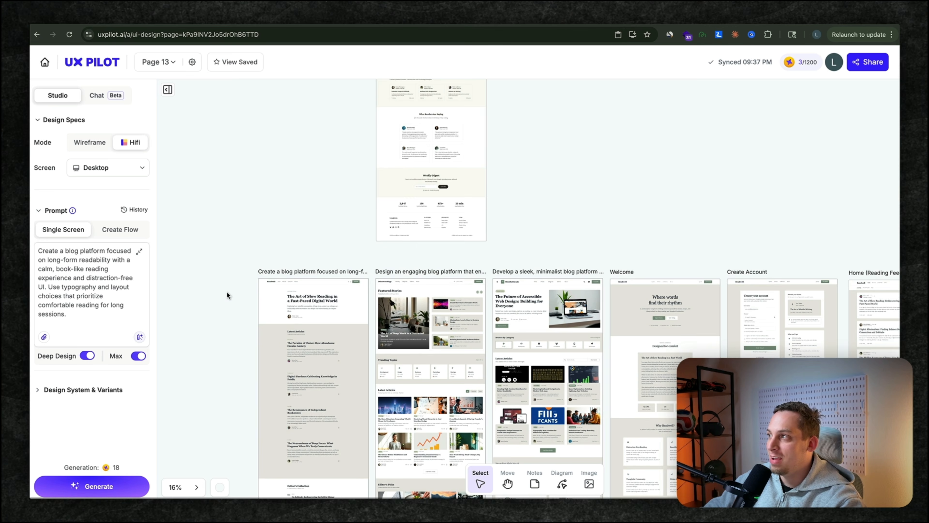
{"action": "scroll", "coordinate": [227, 291], "scroll_direction": "down", "scroll_amount": 1}
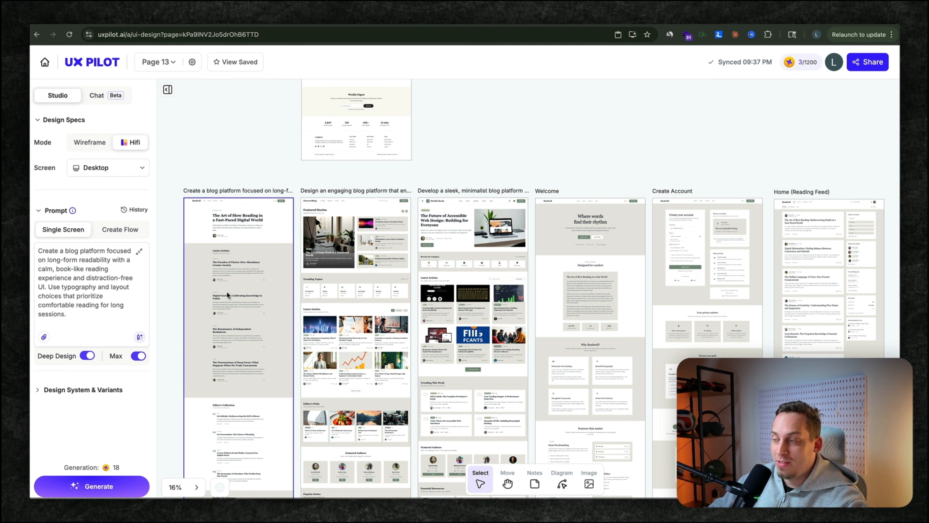
{"action": "scroll", "coordinate": [227, 292], "scroll_direction": "down", "scroll_amount": 6}
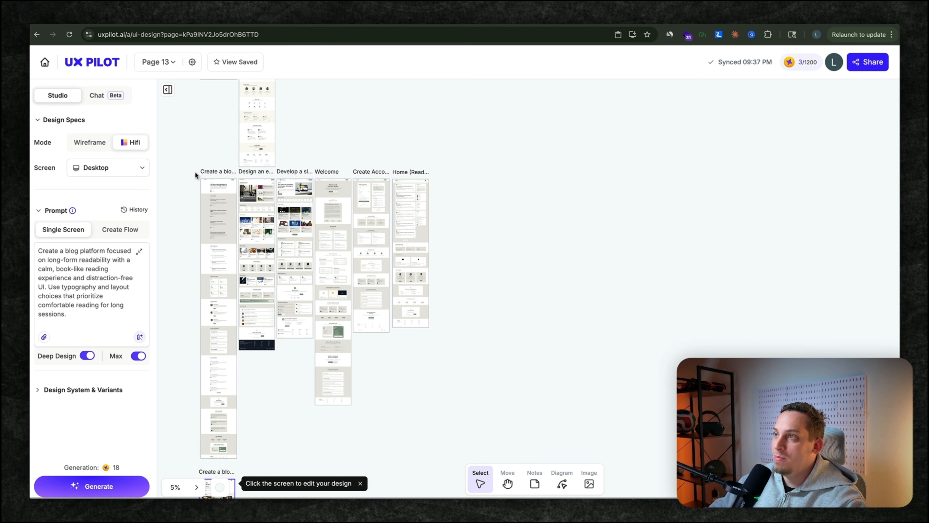
{"action": "left_click_drag", "start_coordinate": [185, 169], "coordinate": [443, 462]}
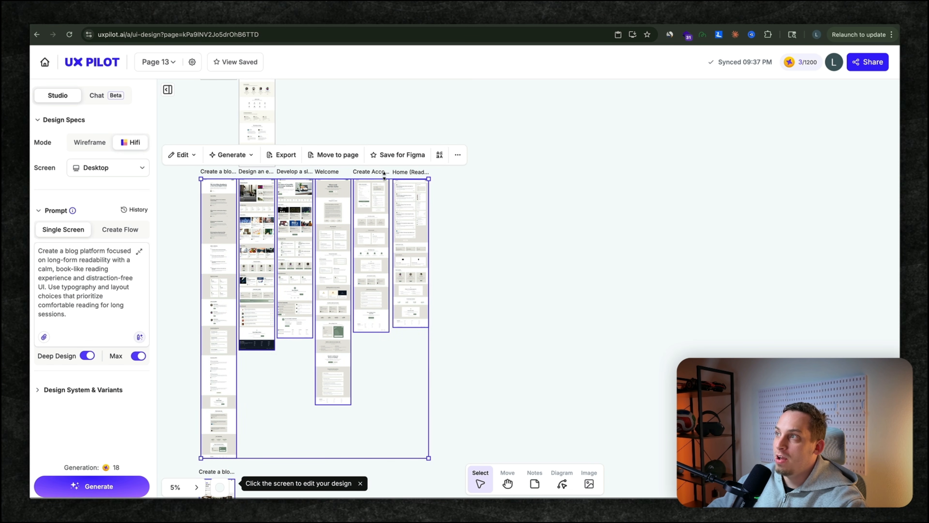
{"action": "left_click", "coordinate": [381, 157]}
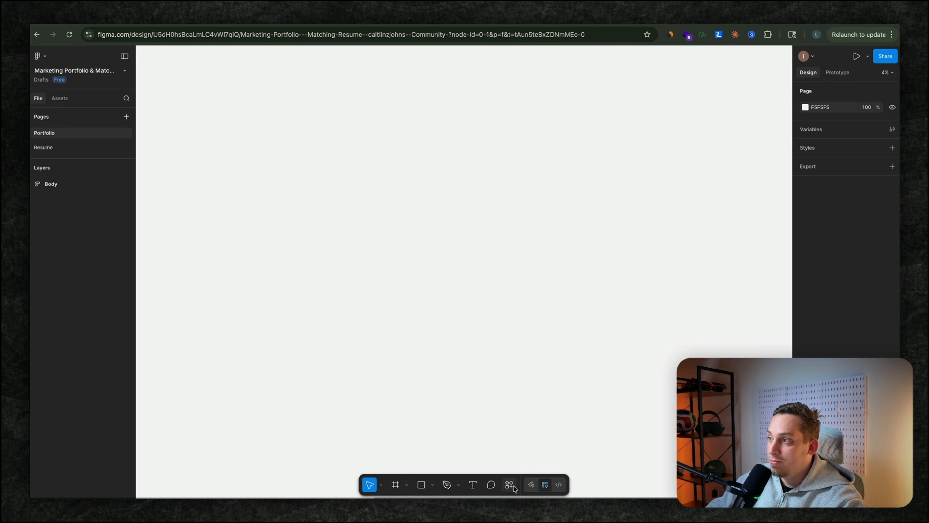
Run the UX Pilot plugin in Figma and retrieve the saved Group 6 screens onto the Portfolio page
{"action": "left_click", "coordinate": [513, 486]}
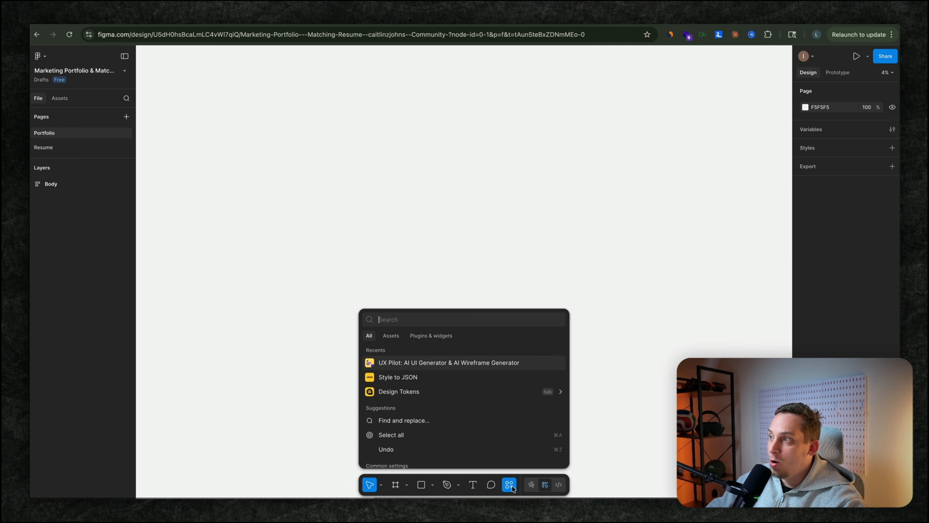
{"action": "left_click", "coordinate": [443, 368]}
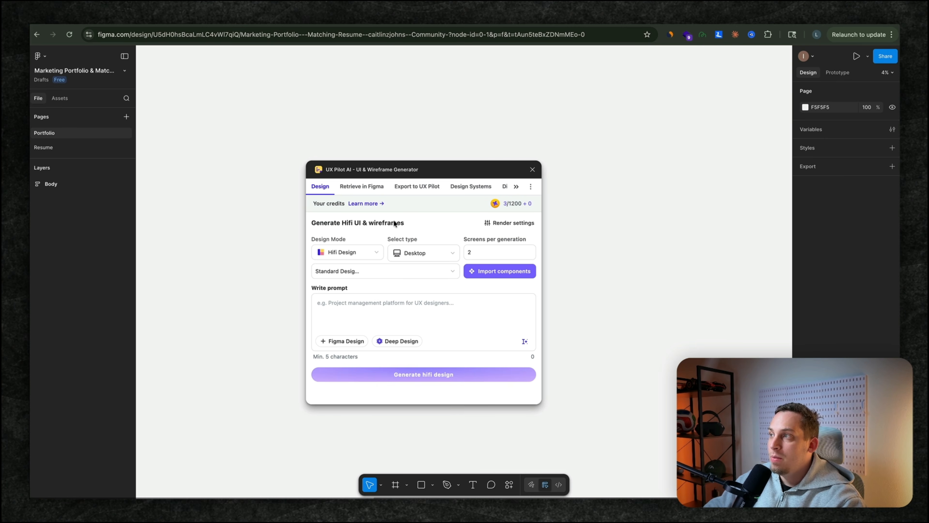
{"action": "left_click", "coordinate": [362, 186]}
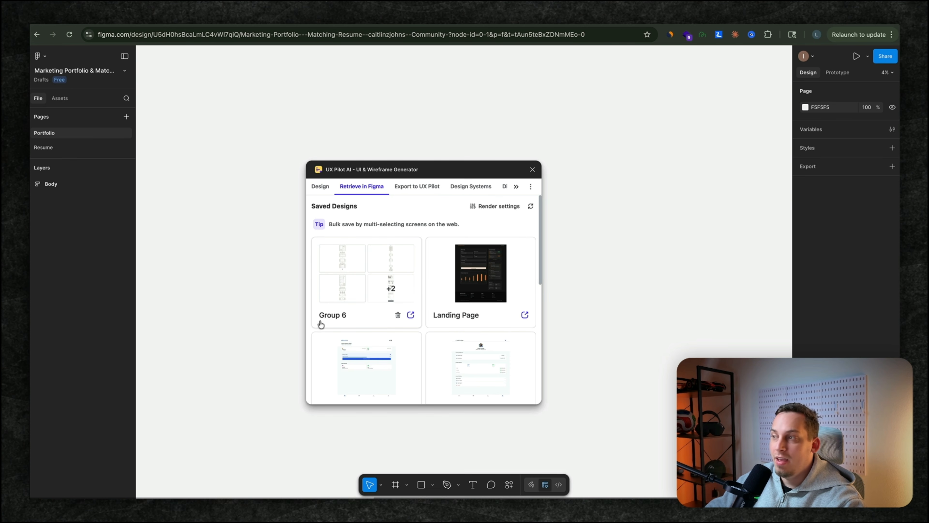
{"action": "left_click", "coordinate": [410, 315]}
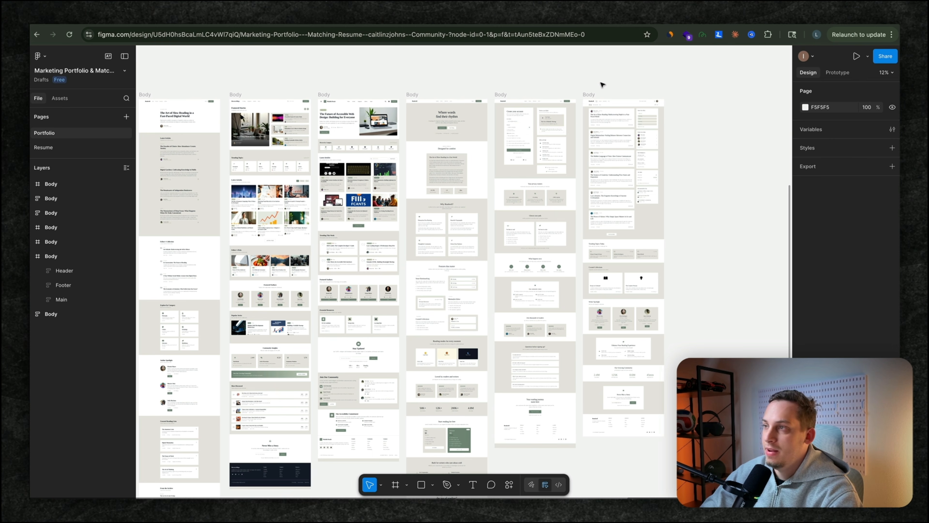
Look over the imported blog screens, select the Featured Stories section and expand its nested containers in the layer tree
{"action": "scroll", "coordinate": [603, 85], "scroll_direction": "left", "scroll_amount": 4}
{"action": "scroll", "coordinate": [603, 85], "scroll_direction": "right", "scroll_amount": 2}
{"action": "scroll", "coordinate": [602, 85], "scroll_direction": "up", "scroll_amount": 1}
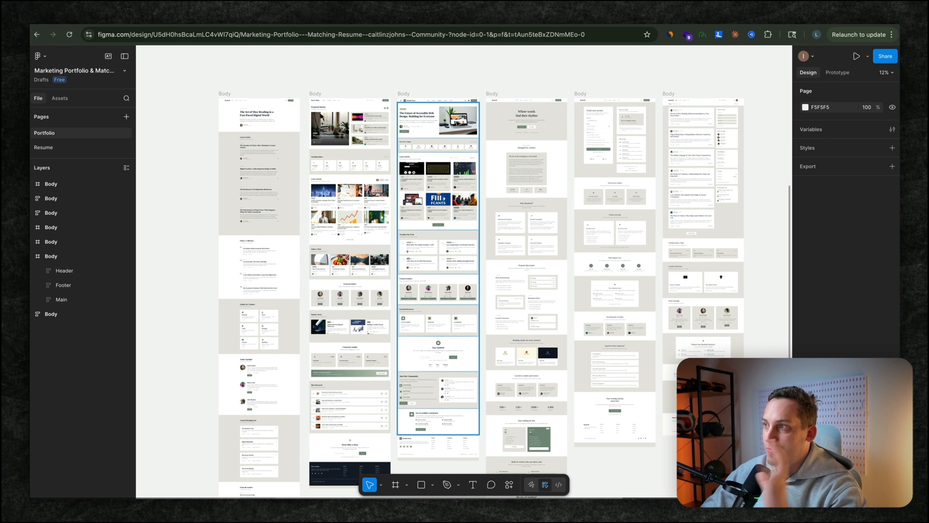
{"action": "left_click", "coordinate": [358, 151]}
{"action": "scroll", "coordinate": [358, 150], "scroll_direction": "up", "scroll_amount": 3}
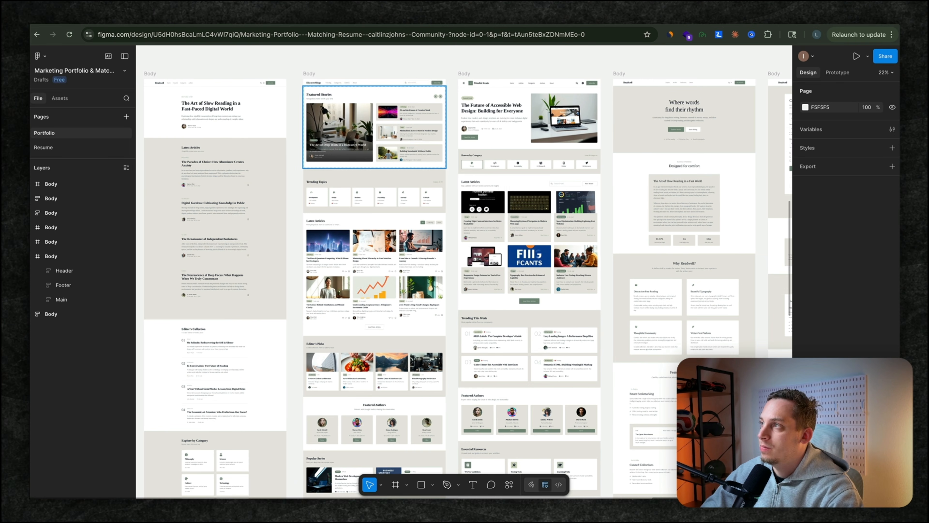
{"action": "left_click", "coordinate": [42, 401]}
{"action": "left_click", "coordinate": [52, 414]}
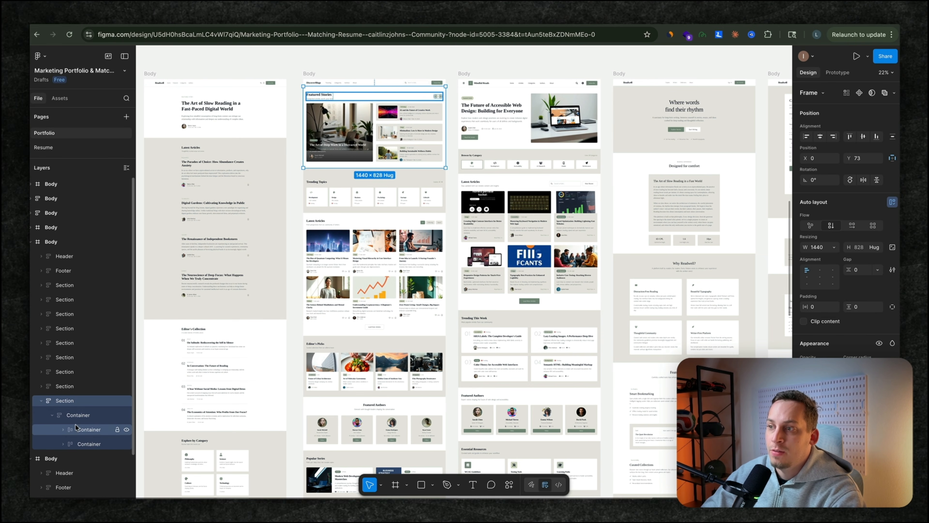
{"action": "left_click", "coordinate": [65, 431]}
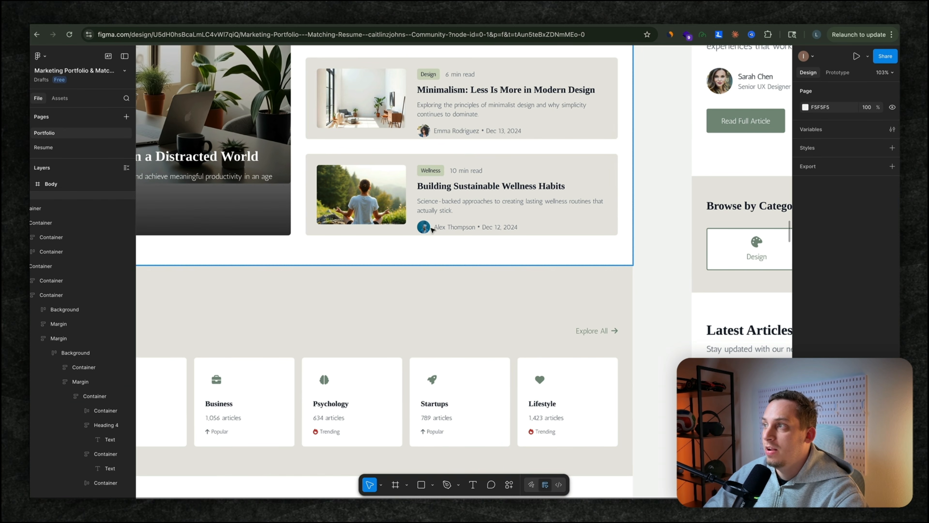
Examine the Featured Stories section and drill into the "Minimalism: Less Is More in Modern Design" article card
{"action": "scroll", "coordinate": [344, 218], "scroll_direction": "down", "scroll_amount": 5}
{"action": "scroll", "coordinate": [344, 216], "scroll_direction": "down", "scroll_amount": 4}
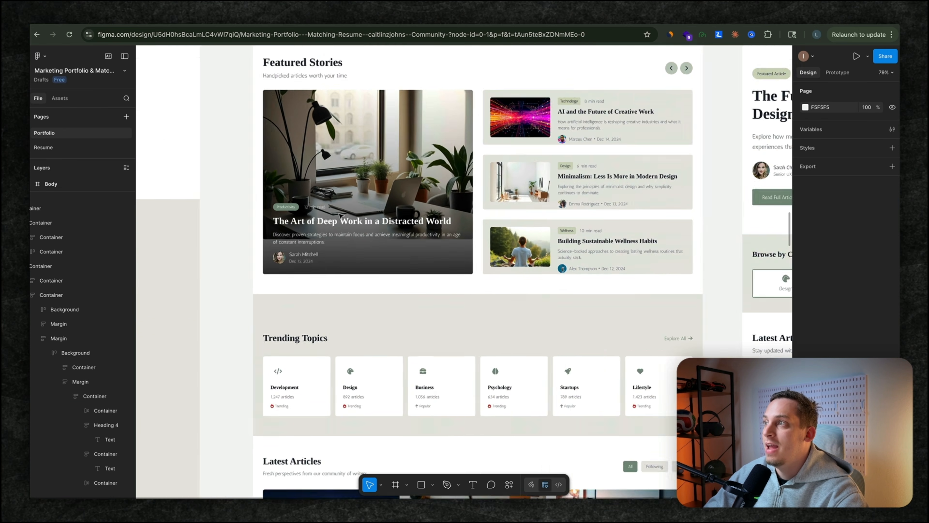
{"action": "double_click", "coordinate": [591, 155]}
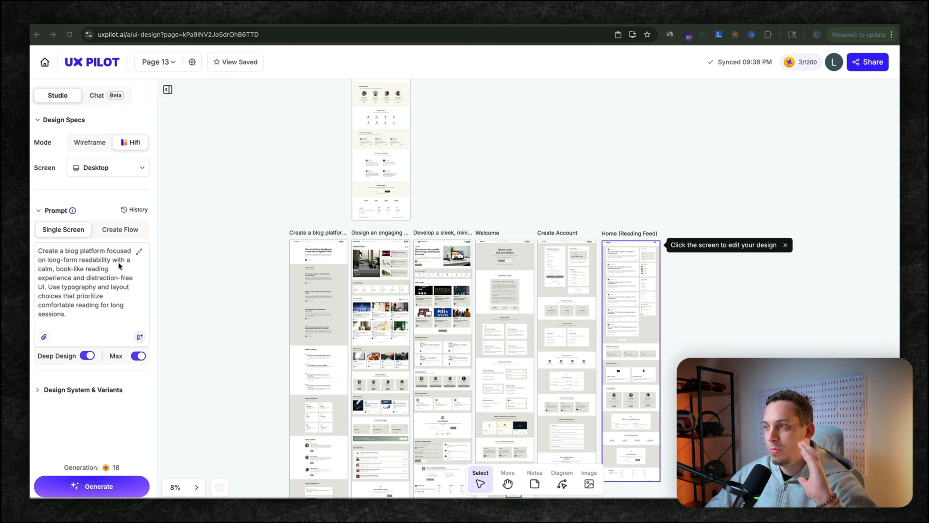
{"action": "scroll", "coordinate": [318, 211], "scroll_direction": "up", "scroll_amount": 2}
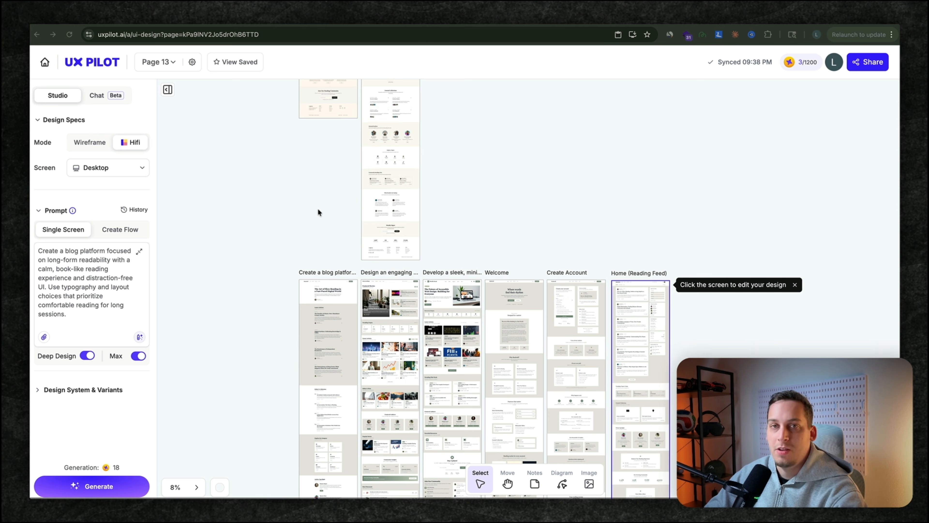